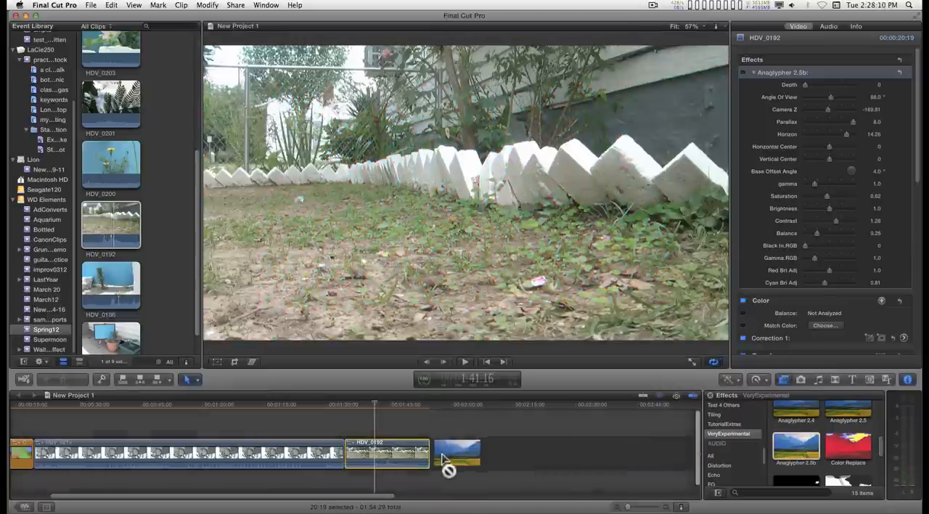
# Apply Anaglypher 2.5b to HDV_0192 and nudge its Depth, leaving it at 0.
pyautogui.moveTo(794, 453); pyautogui.dragTo(399, 460)
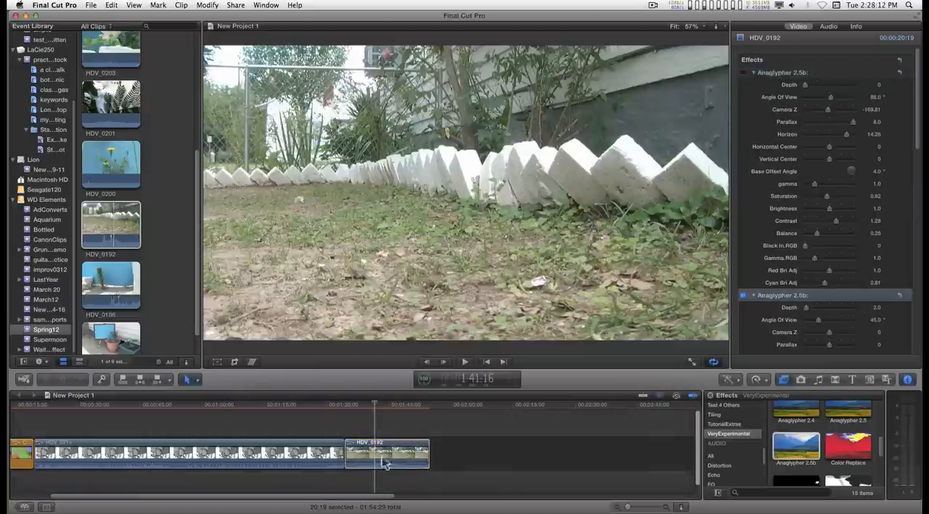
pyautogui.moveTo(918, 98); pyautogui.dragTo(915, 178)
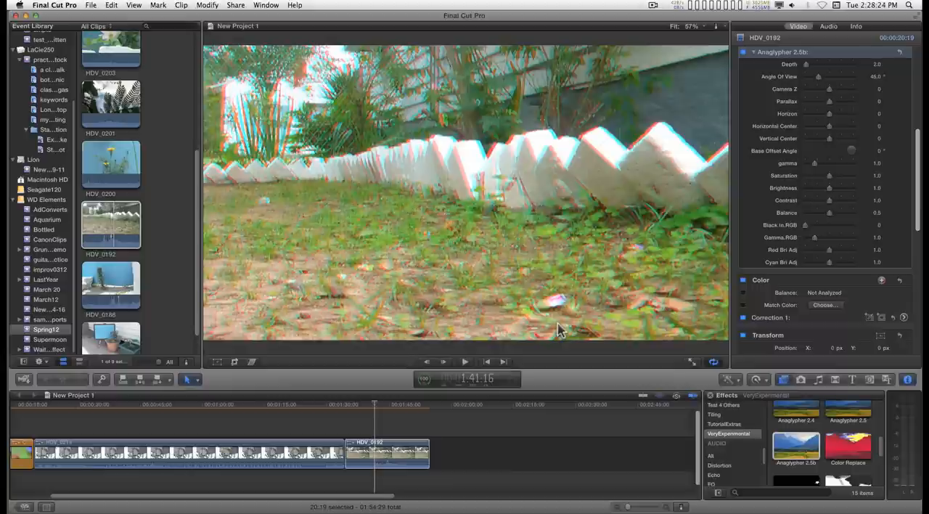
pyautogui.moveTo(805, 64)
pyautogui.moveTo(810, 69); pyautogui.dragTo(809, 69)
pyautogui.moveTo(805, 64)
pyautogui.mouseDown()
pyautogui.moveTo(833, 65)
pyautogui.moveTo(798, 66)
pyautogui.mouseUp()
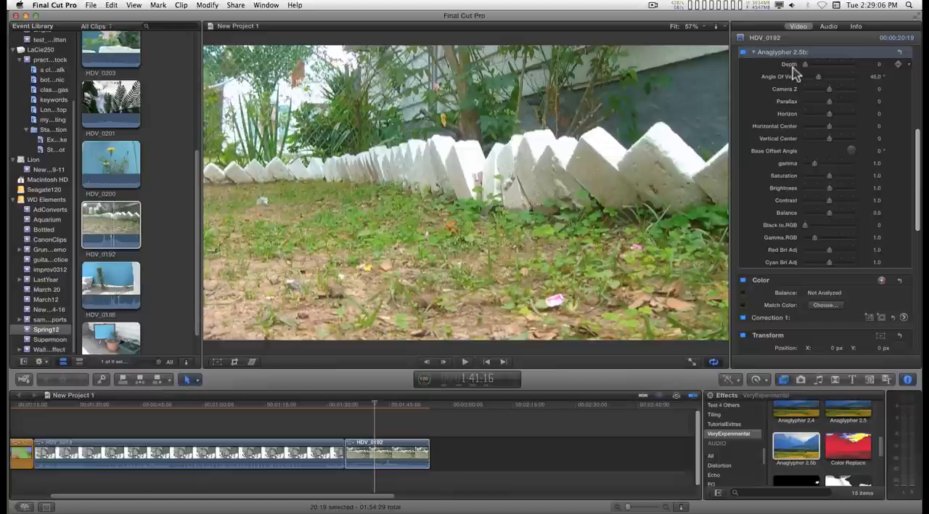
# Raise Depth and Parallax, widen Angle Of View to 99 and push Camera Z to about 708.
pyautogui.moveTo(805, 64); pyautogui.dragTo(803, 70)
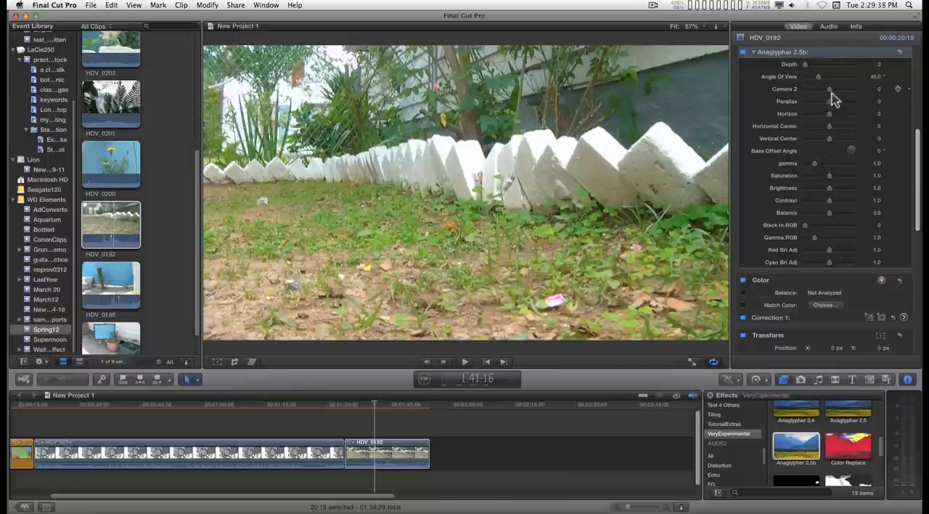
pyautogui.moveTo(829, 101); pyautogui.dragTo(793, 112)
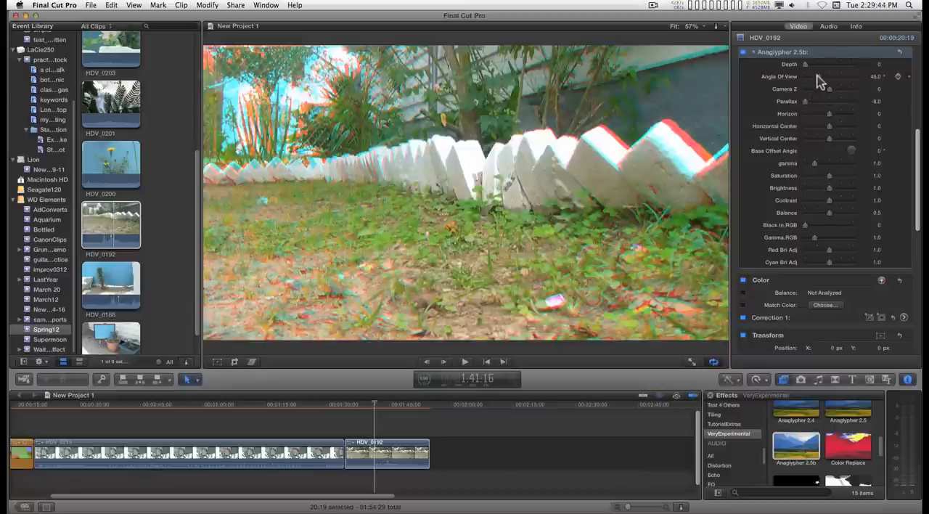
pyautogui.moveTo(819, 76); pyautogui.dragTo(835, 79)
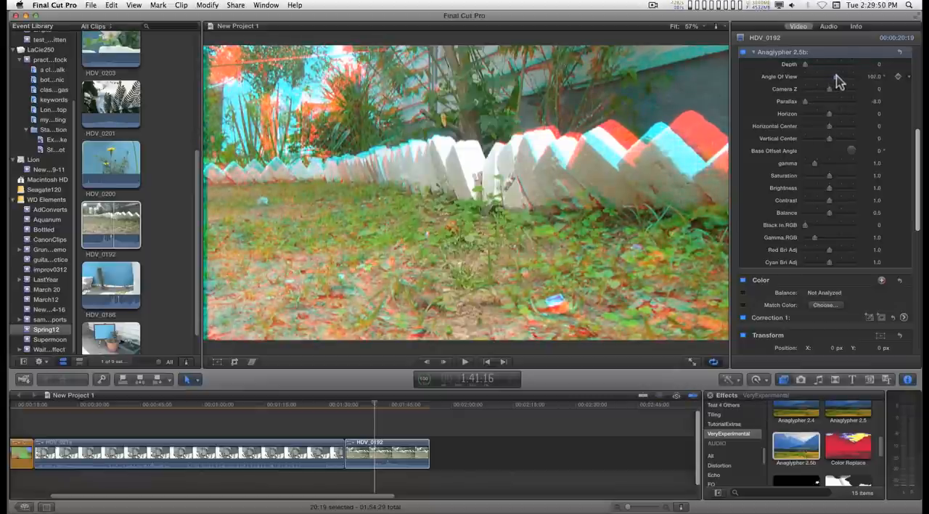
pyautogui.moveTo(832, 89)
pyautogui.mouseDown()
pyautogui.moveTo(831, 79)
pyautogui.moveTo(819, 103)
pyautogui.mouseUp()
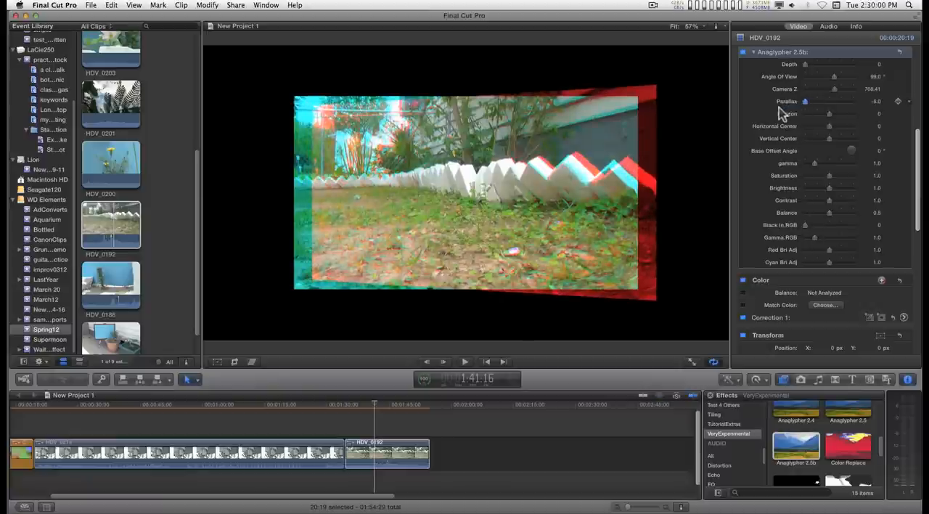
# Set Parallax to 8.0 and shift Horizontal Center left toward −369.
pyautogui.click(820, 102)
pyautogui.moveTo(813, 103); pyautogui.dragTo(853, 103)
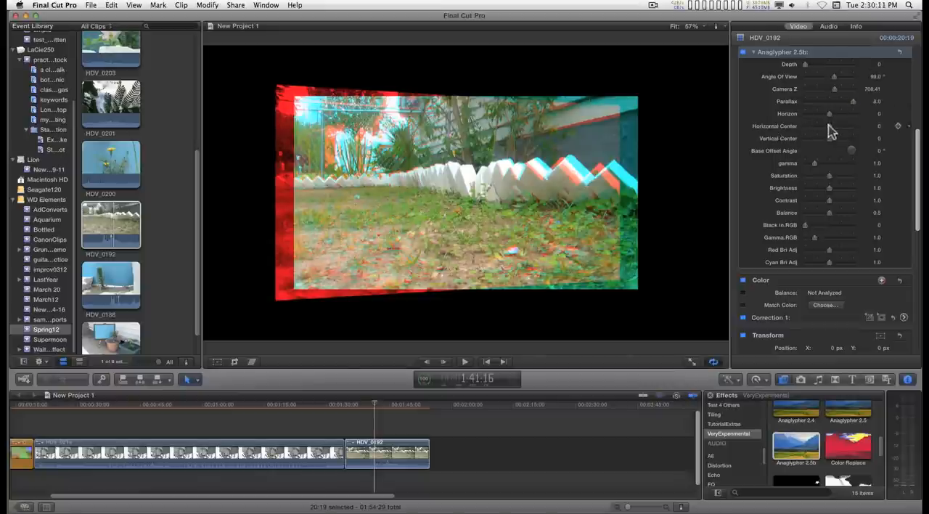
pyautogui.moveTo(828, 124); pyautogui.dragTo(827, 130)
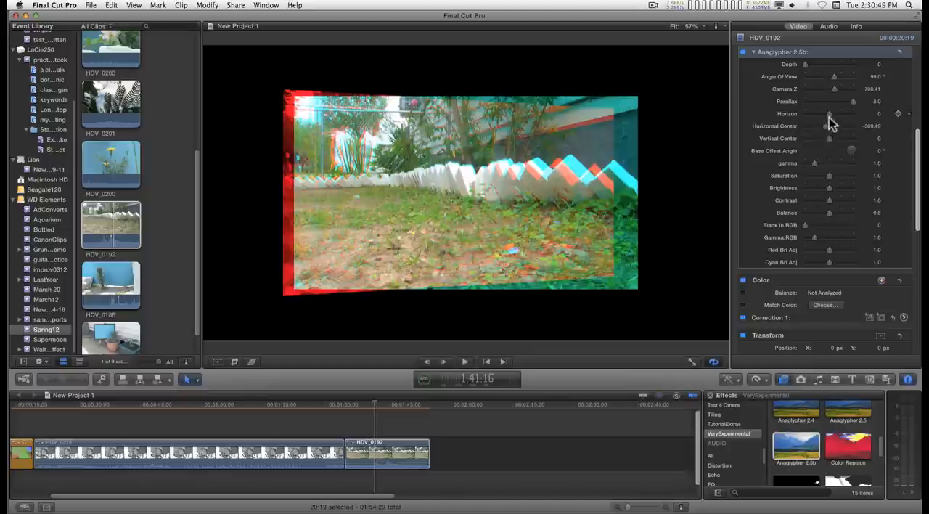
# Tilt the anaglyph Horizon to about −8.3.
pyautogui.moveTo(828, 114); pyautogui.dragTo(818, 115)
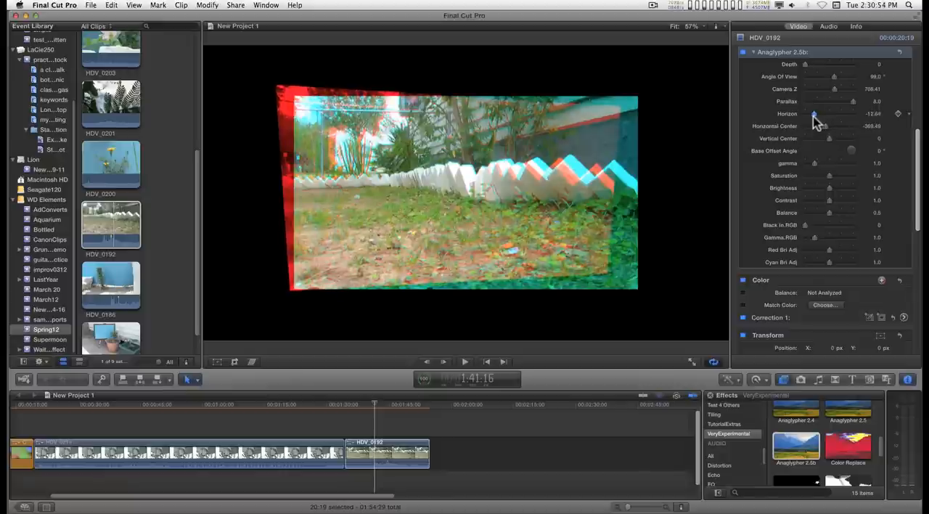
pyautogui.moveTo(818, 115)
pyautogui.mouseDown()
pyautogui.moveTo(802, 119)
pyautogui.moveTo(854, 121)
pyautogui.moveTo(811, 124)
pyautogui.moveTo(818, 124)
pyautogui.moveTo(818, 105)
pyautogui.moveTo(824, 119)
pyautogui.moveTo(812, 127)
pyautogui.mouseUp()
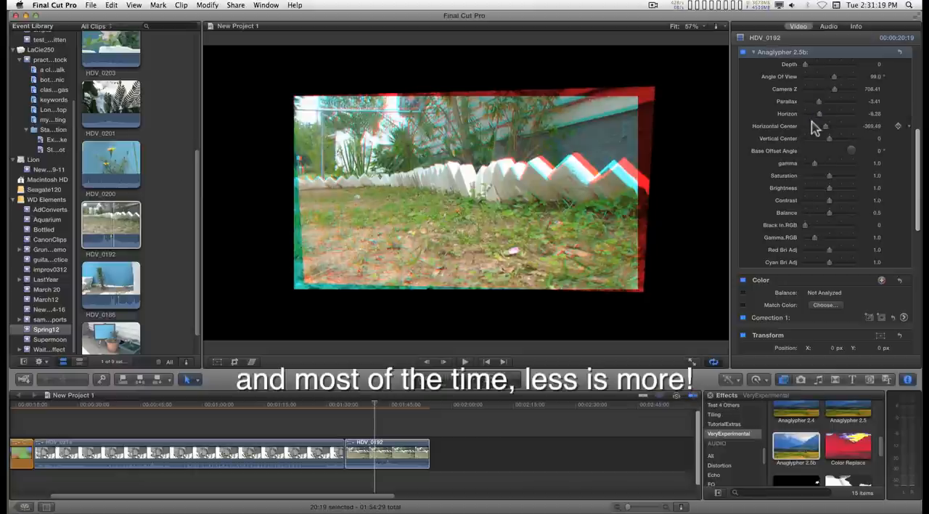
# Reset Parallax and Horizon back to their default 0 values.
pyautogui.click(908, 101)
pyautogui.click(894, 105)
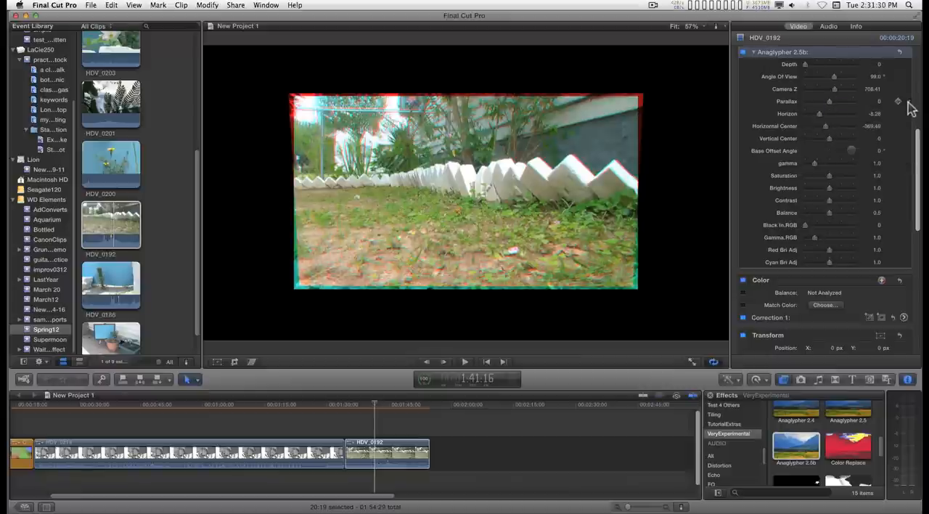
pyautogui.click(908, 103)
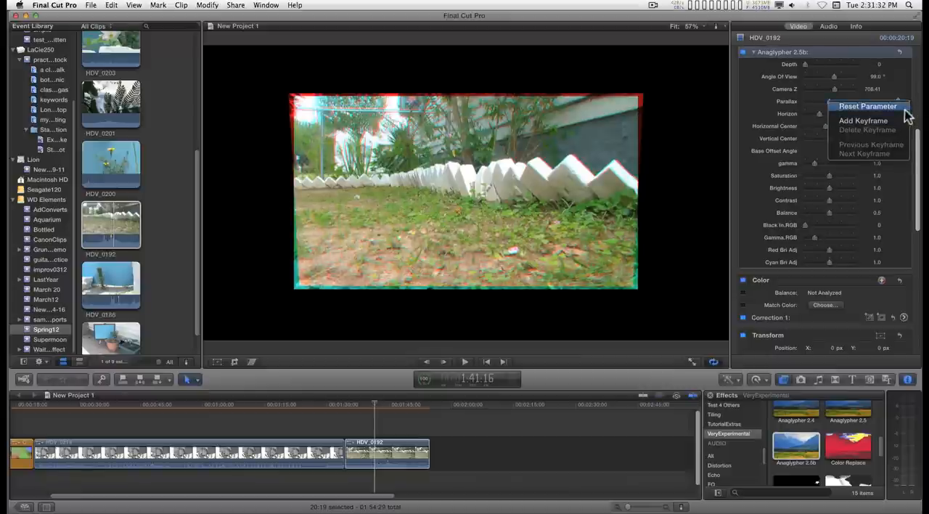
pyautogui.click(905, 109)
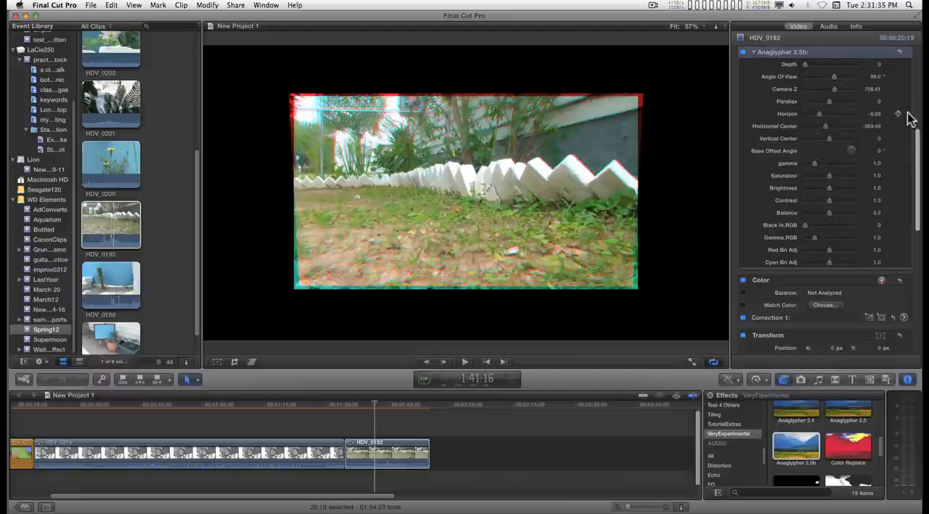
pyautogui.click(908, 114)
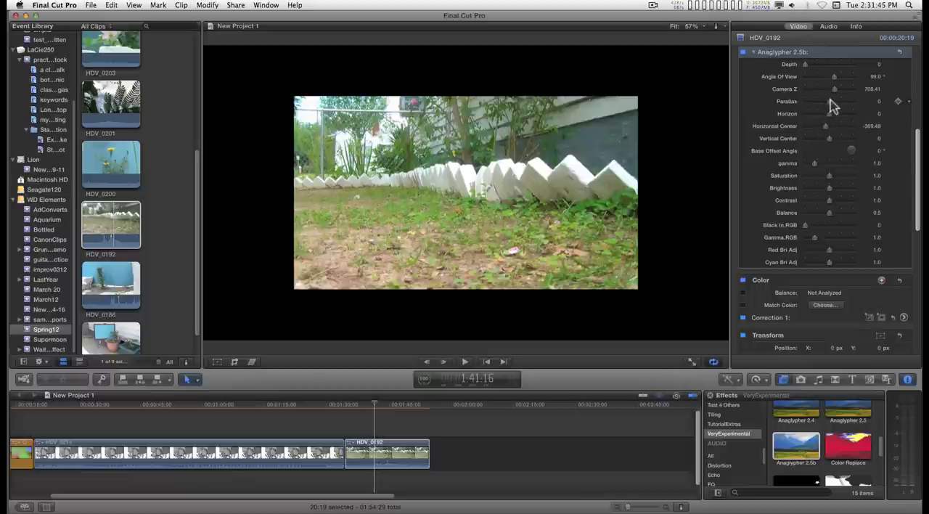
# Set Parallax to about −7.12 and turn Base Offset Angle to about 13°.
pyautogui.moveTo(831, 102); pyautogui.dragTo(807, 102)
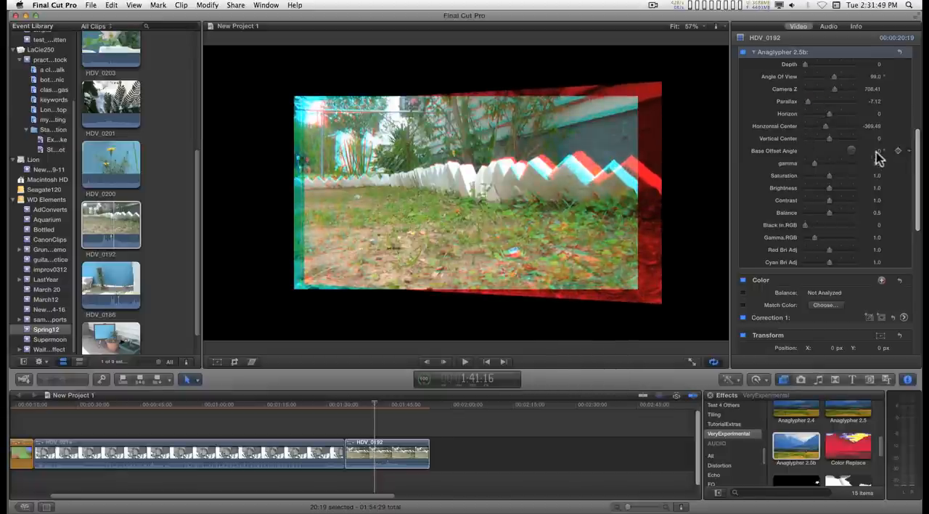
pyautogui.moveTo(877, 151); pyautogui.dragTo(892, 150)
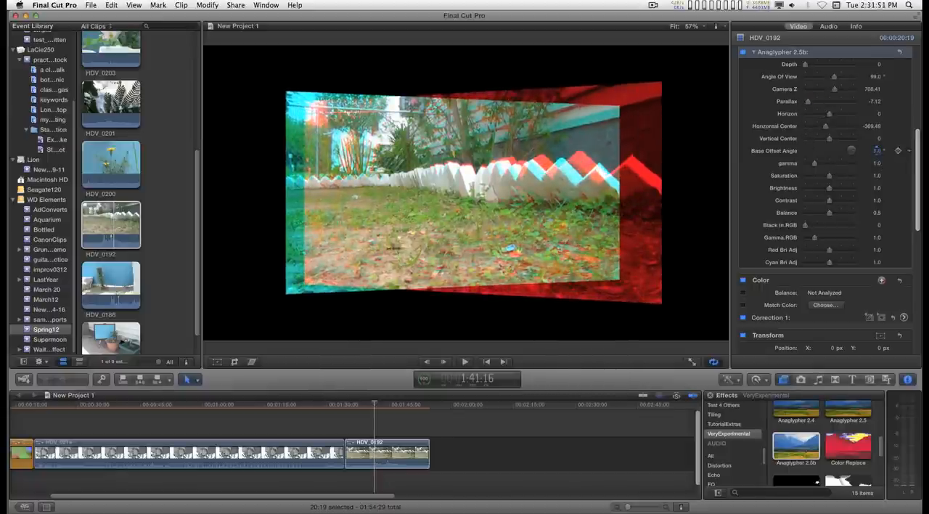
pyautogui.moveTo(892, 151); pyautogui.dragTo(918, 151)
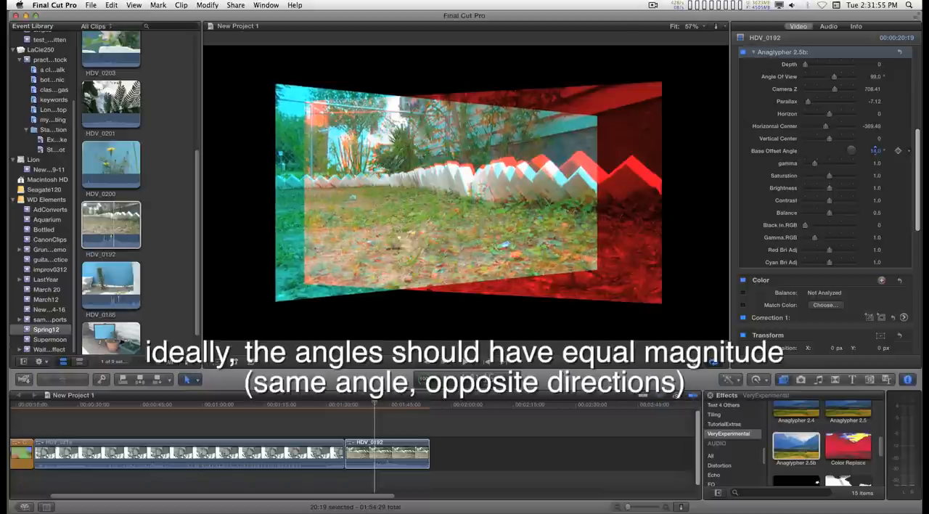
pyautogui.moveTo(876, 151); pyautogui.dragTo(877, 150)
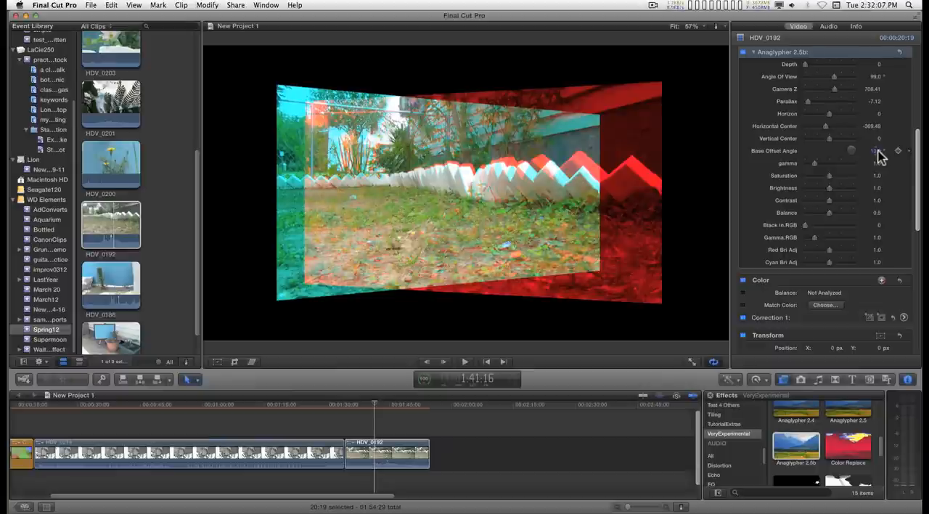
# Commit Base Offset Angle 13.0, raise gamma to 1.33 and lower Cyan Bri Adj to 0.83.
pyautogui.press('Return')
pyautogui.moveTo(816, 168); pyautogui.dragTo(813, 167)
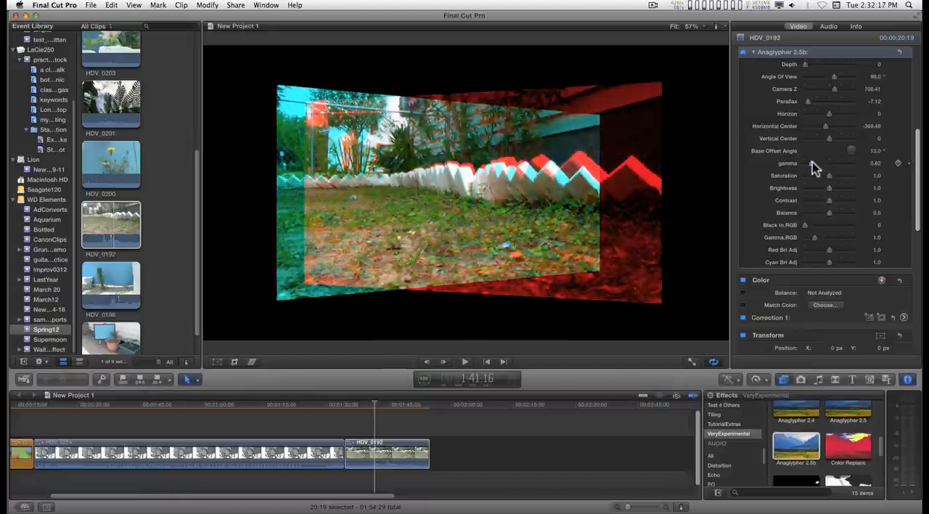
pyautogui.moveTo(813, 167); pyautogui.dragTo(819, 169)
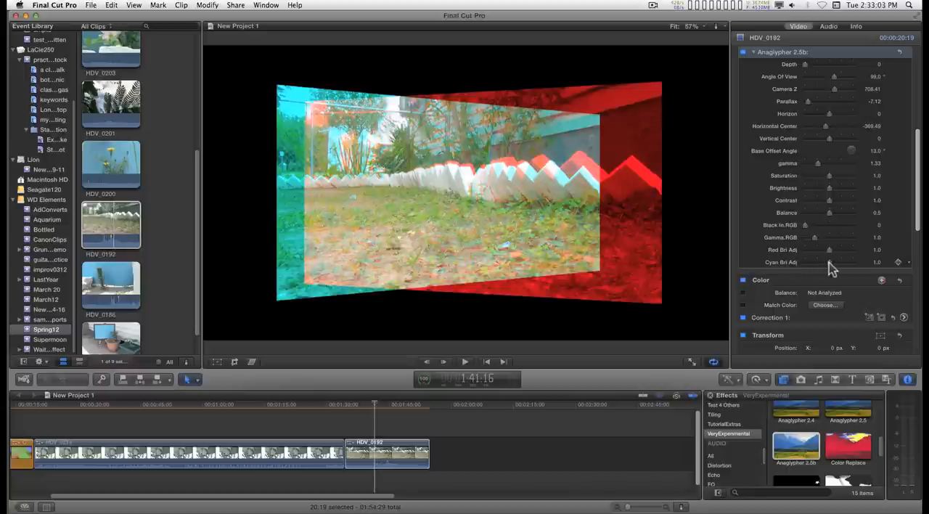
pyautogui.moveTo(829, 262); pyautogui.dragTo(824, 262)
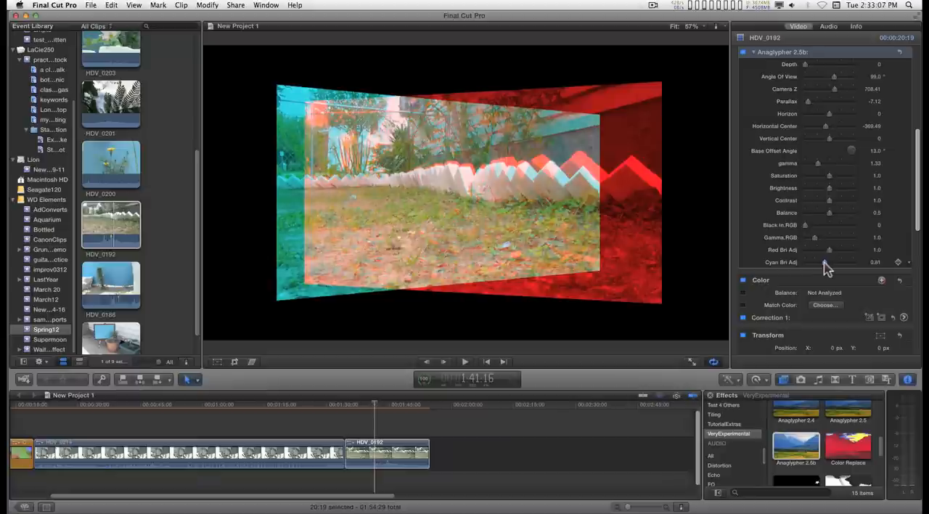
pyautogui.moveTo(822, 261); pyautogui.dragTo(823, 261)
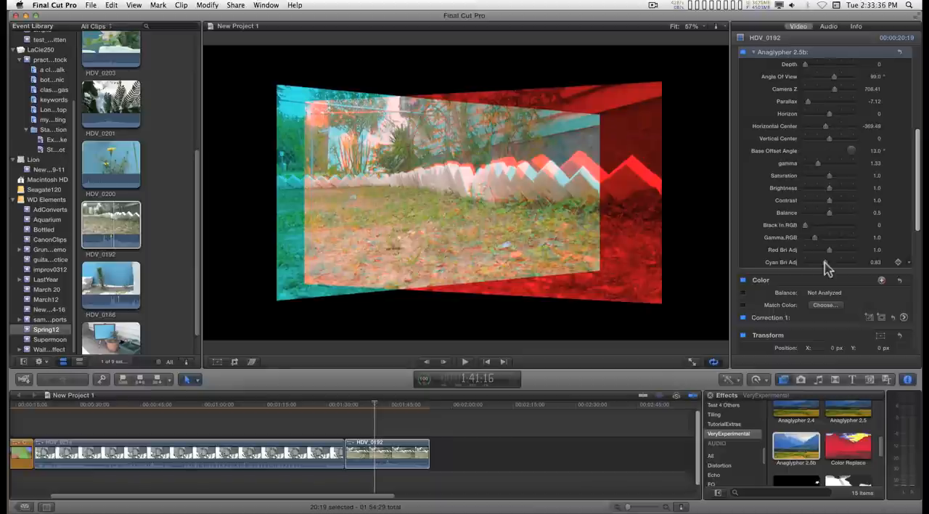
# Turn off the second Anaglypher 2.5b instance and enable the first one.
pyautogui.click(742, 53)
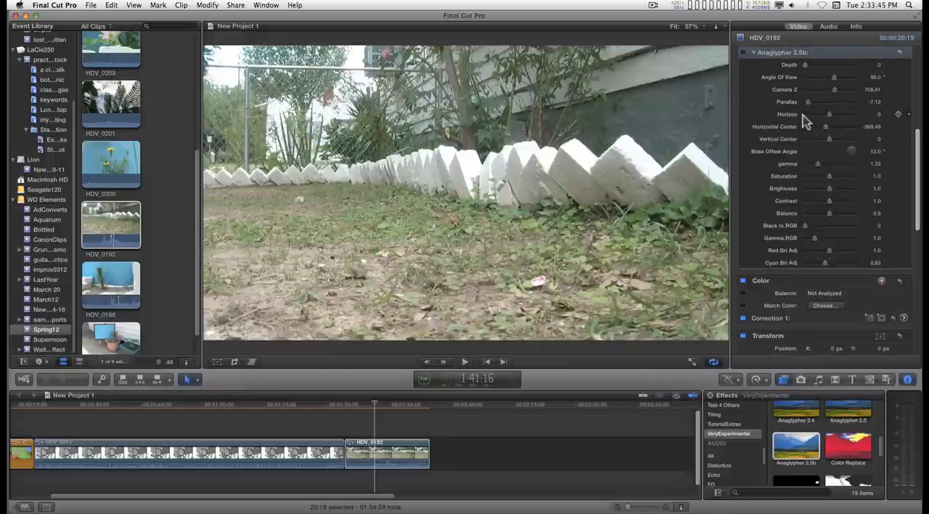
pyautogui.scroll(5, 802, 121)
pyautogui.scroll(2, 802, 121)
pyautogui.scroll(3, 802, 122)
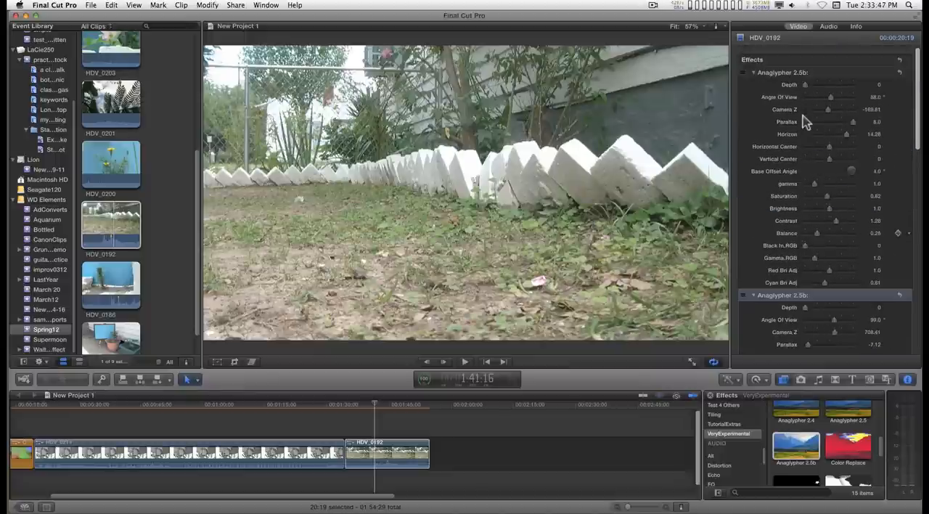
pyautogui.click(742, 74)
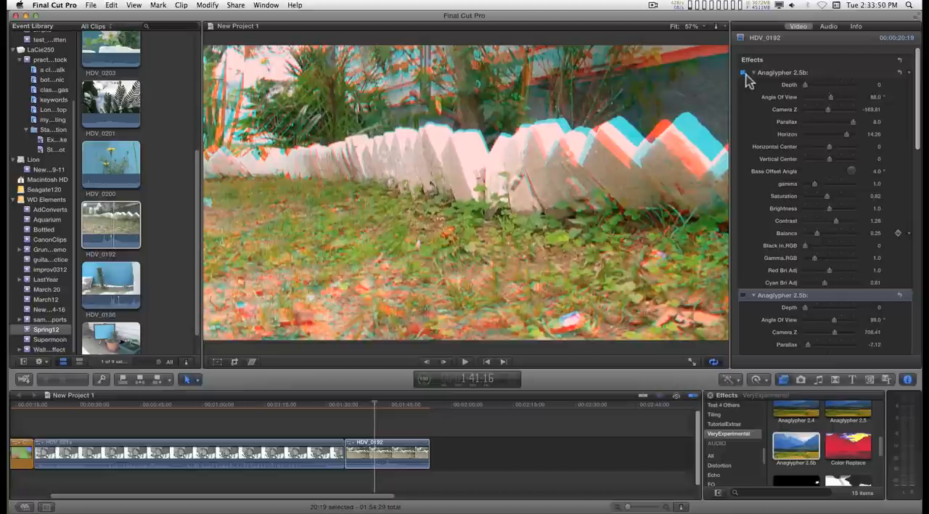
# Retune the first instance's Camera Z and Parallax, then lower Angle Of View to about 1.
pyautogui.moveTo(825, 115); pyautogui.dragTo(831, 116)
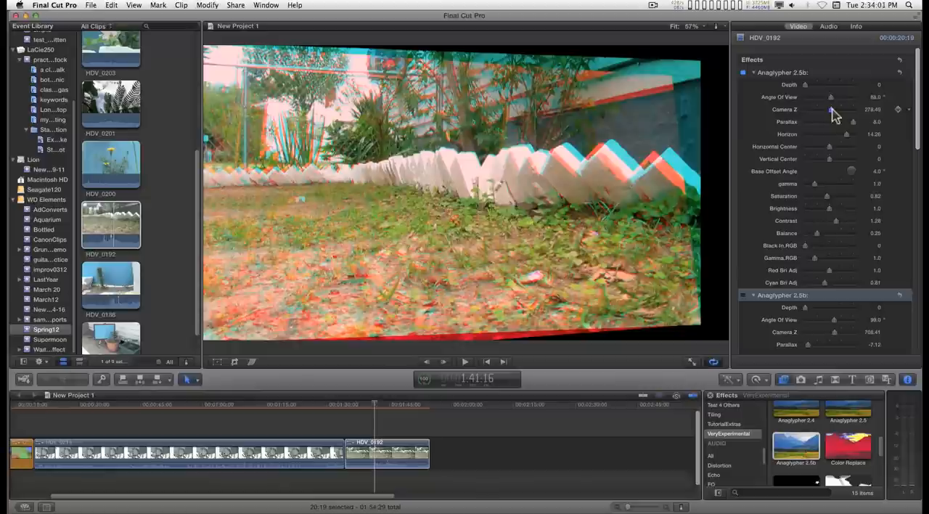
pyautogui.moveTo(831, 116); pyautogui.dragTo(834, 116)
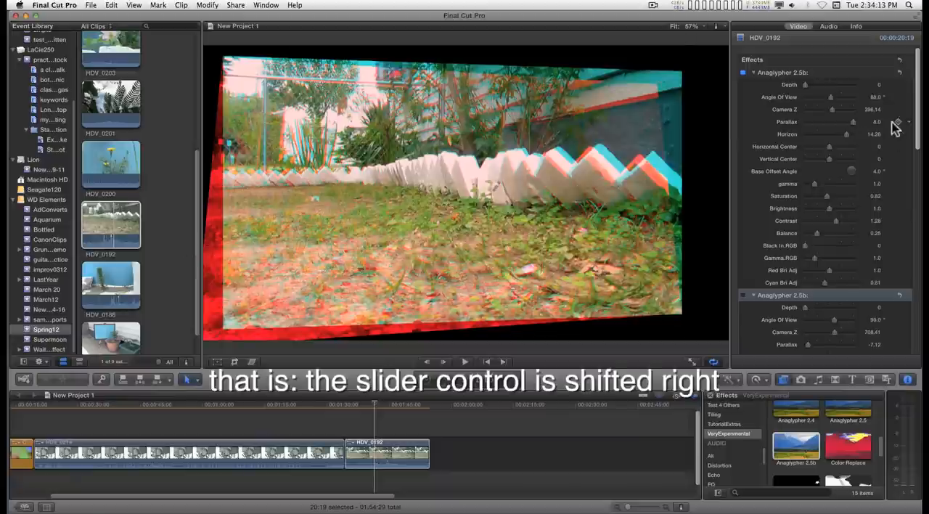
pyautogui.moveTo(835, 122); pyautogui.dragTo(838, 150)
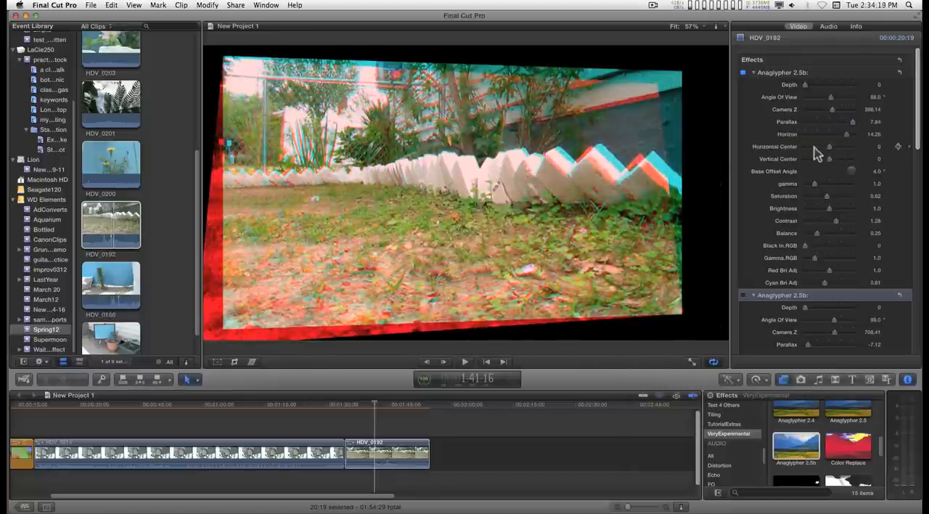
pyautogui.moveTo(832, 110)
pyautogui.mouseDown()
pyautogui.moveTo(827, 97)
pyautogui.moveTo(815, 102)
pyautogui.mouseUp()
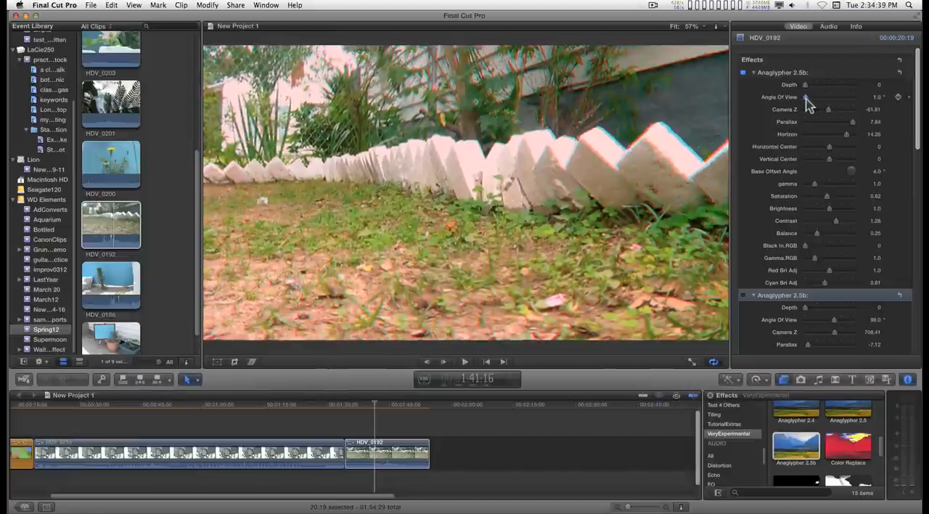
# Drop Angle Of View to 0, then bring it back up to 21.0 for a subtler fringe.
pyautogui.moveTo(817, 102)
pyautogui.mouseDown()
pyautogui.moveTo(805, 105)
pyautogui.moveTo(845, 105)
pyautogui.moveTo(812, 105)
pyautogui.mouseUp()
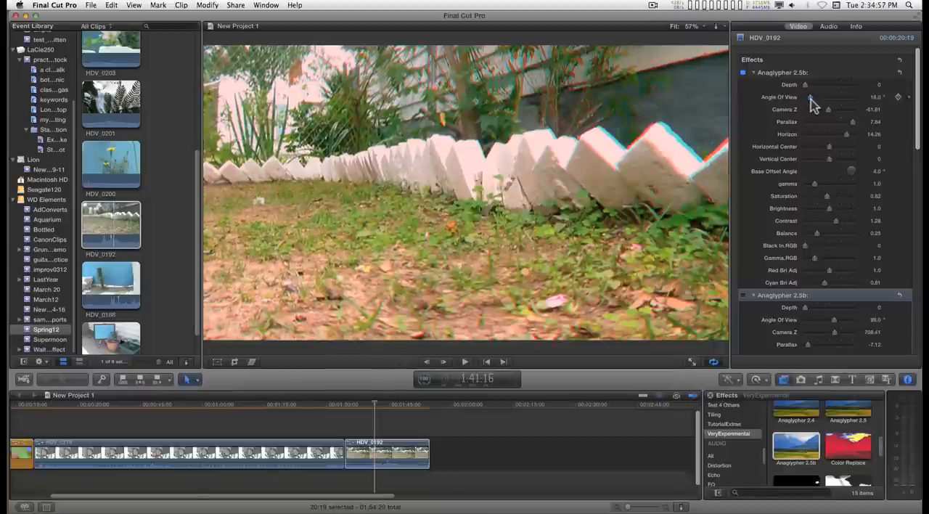
pyautogui.moveTo(810, 97); pyautogui.dragTo(808, 98)
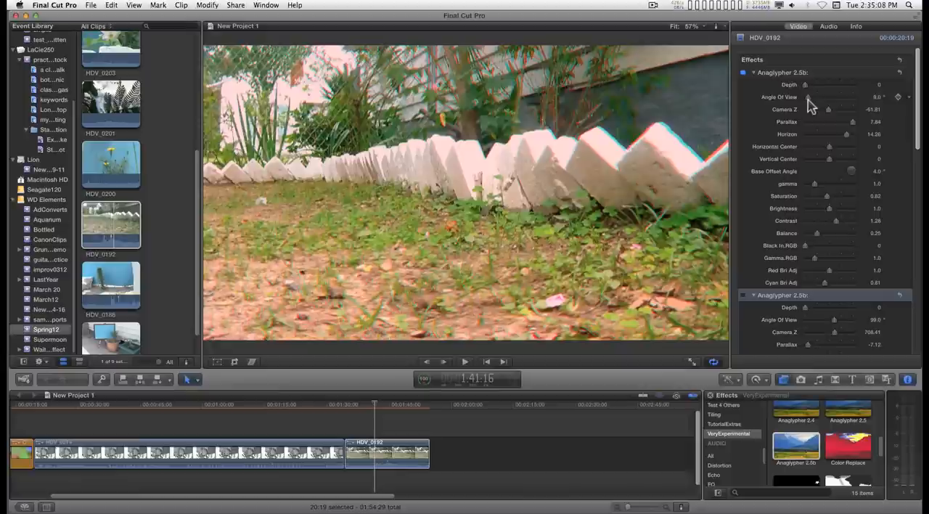
pyautogui.moveTo(807, 97)
pyautogui.mouseDown()
pyautogui.moveTo(846, 97)
pyautogui.moveTo(811, 101)
pyautogui.mouseUp()
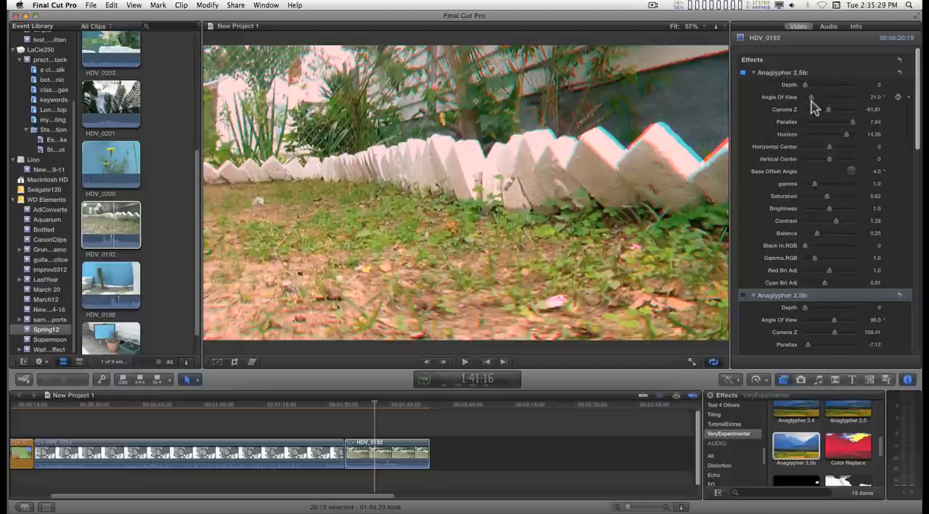
pyautogui.scroll(2, 199, 181)
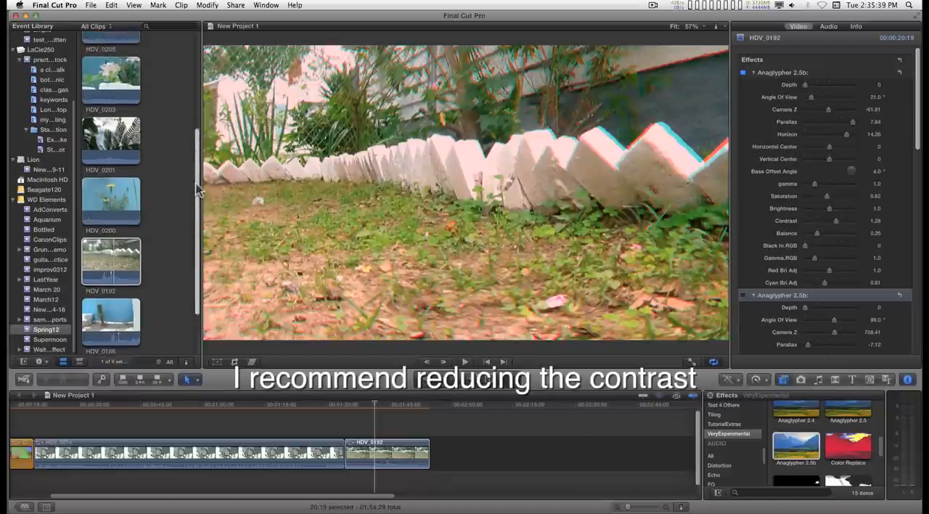
pyautogui.scroll(2, 199, 187)
pyautogui.scroll(-4, 198, 187)
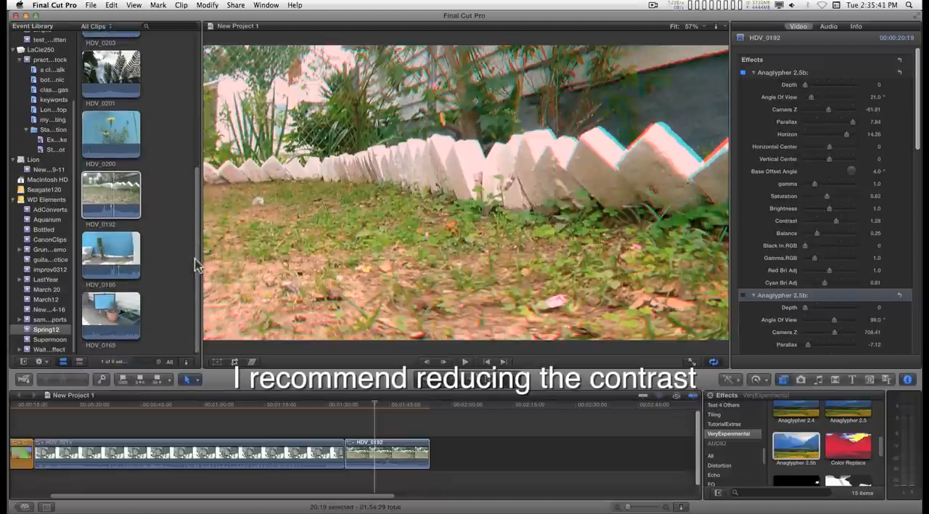